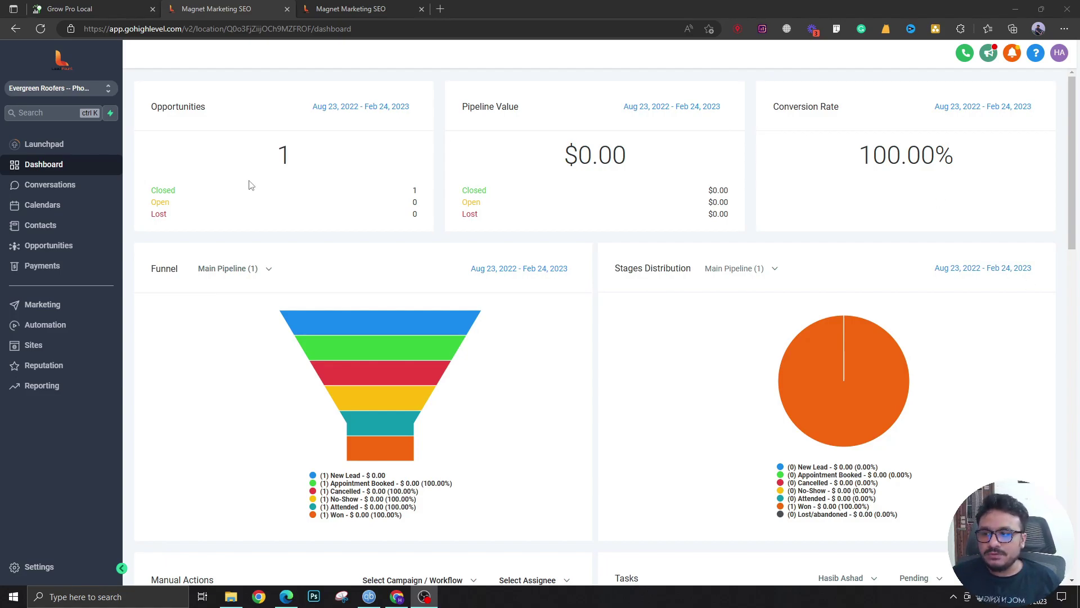
Step: Go to the Marketing area from the sidebar
left_click(64, 311)
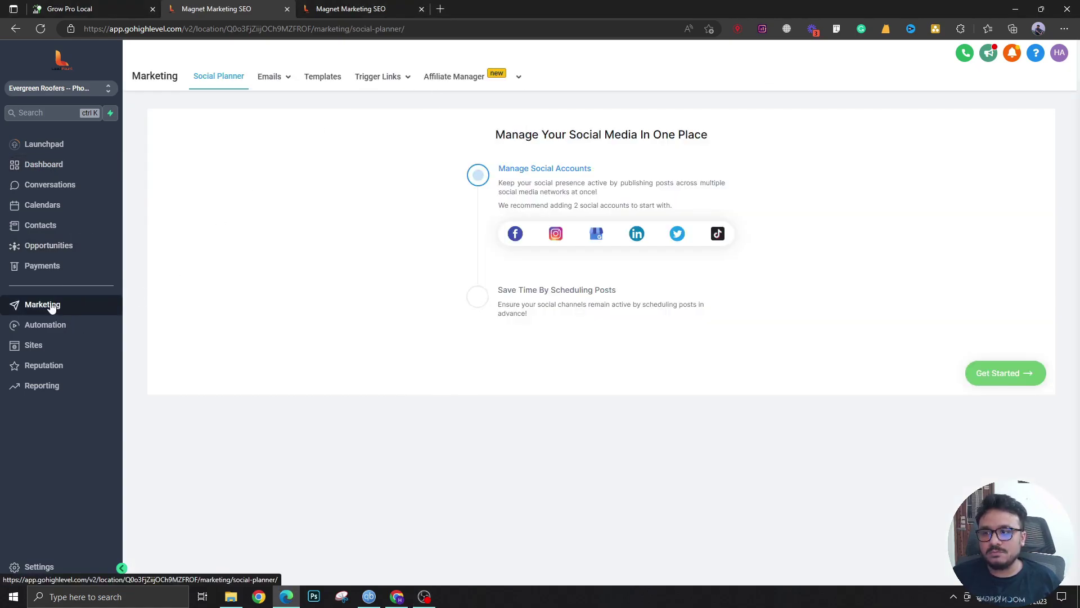
mouse_move(378, 76)
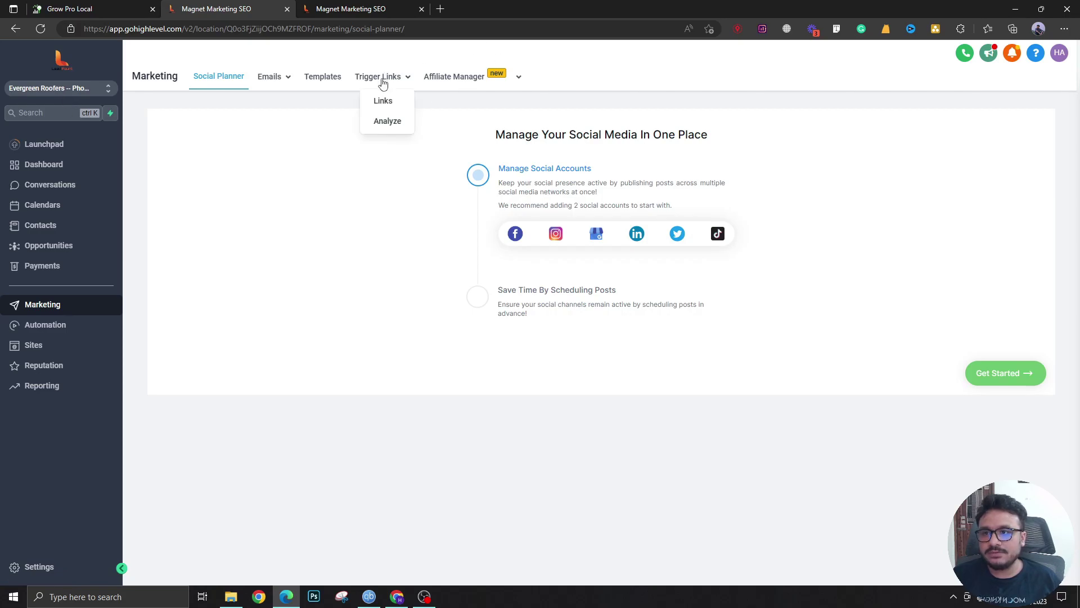
Step: View the Trigger Links list and highlight part of the Interested link name
left_click(383, 101)
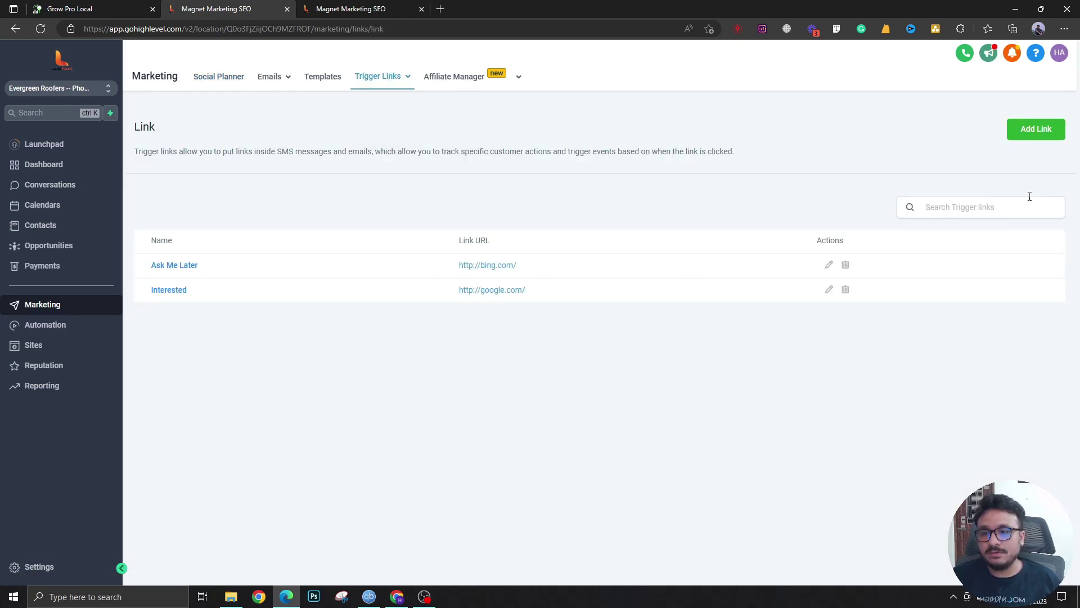
left_click(1031, 140)
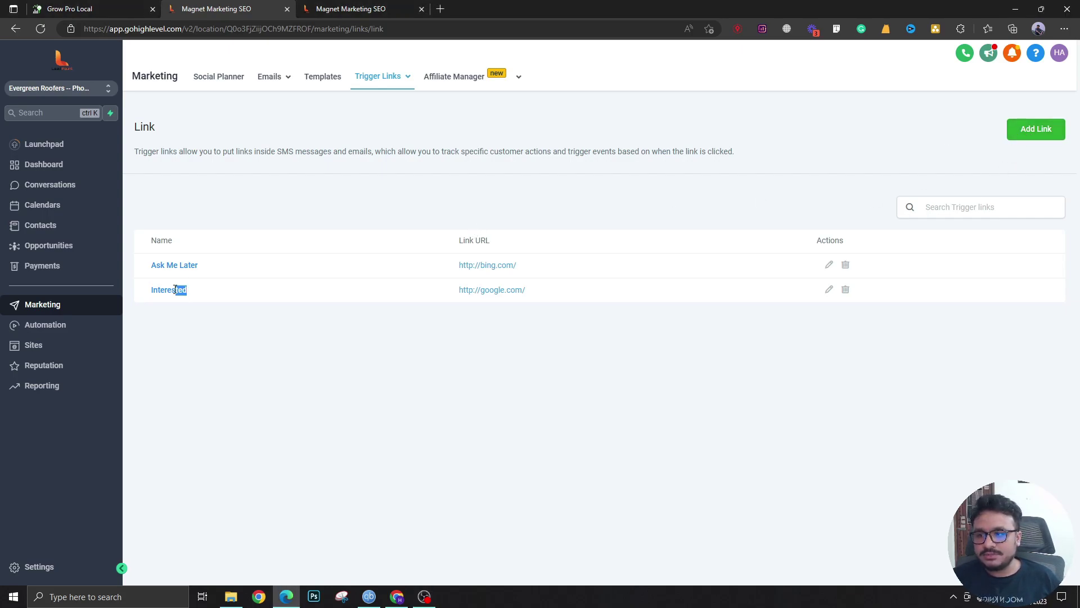
left_click_drag(170, 289, 236, 322)
Step: Bring up the Add Trigger Link form and cancel it without saving
left_click(1014, 140)
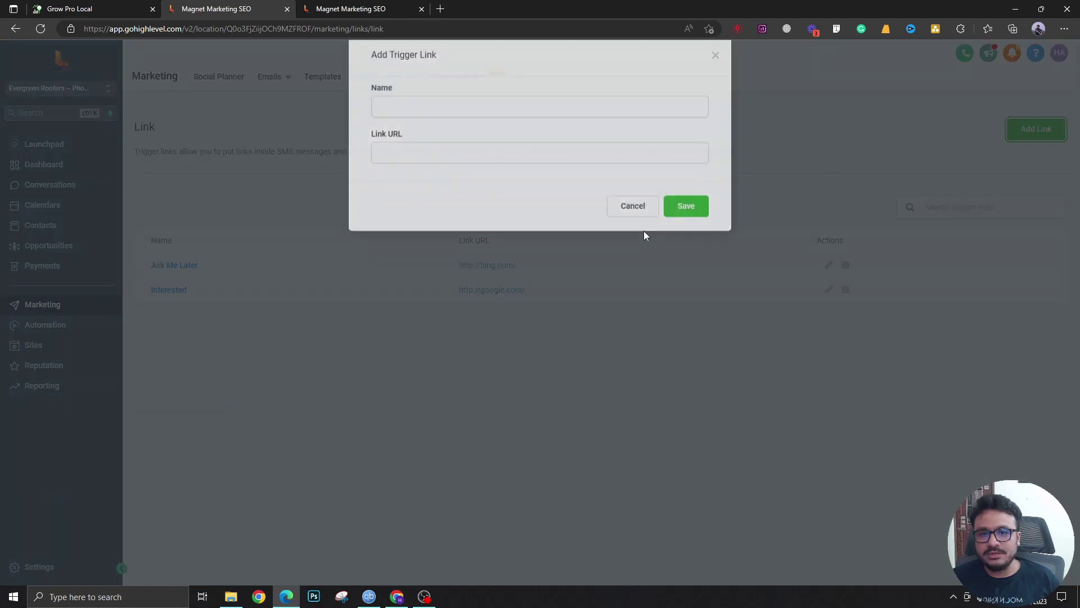
left_click(715, 77)
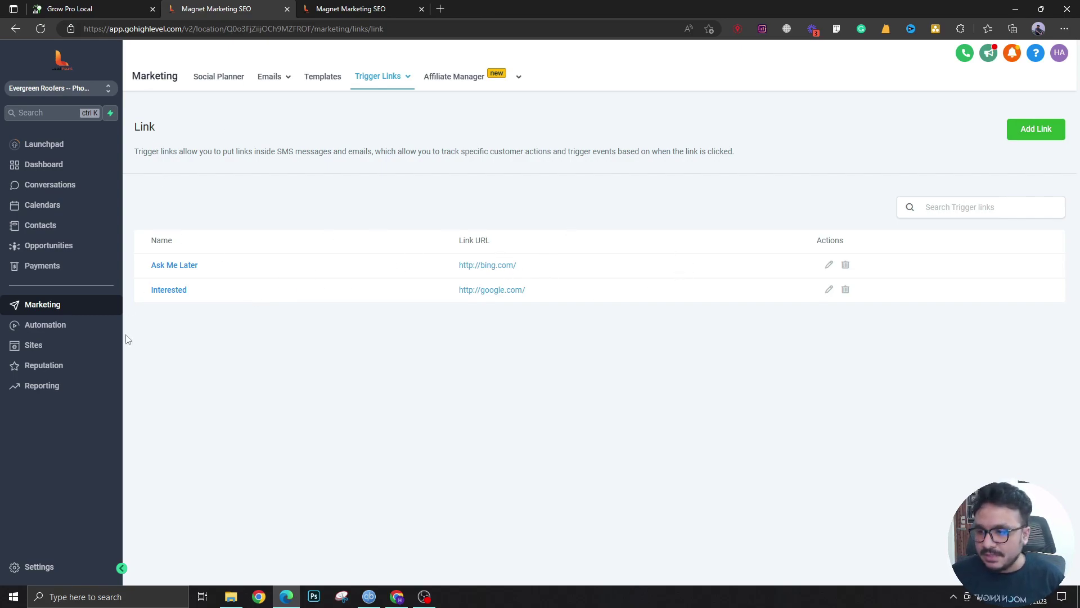
Step: Create a workflow from scratch under Automation and name it 'Trigger Link Automation'
left_click(65, 326)
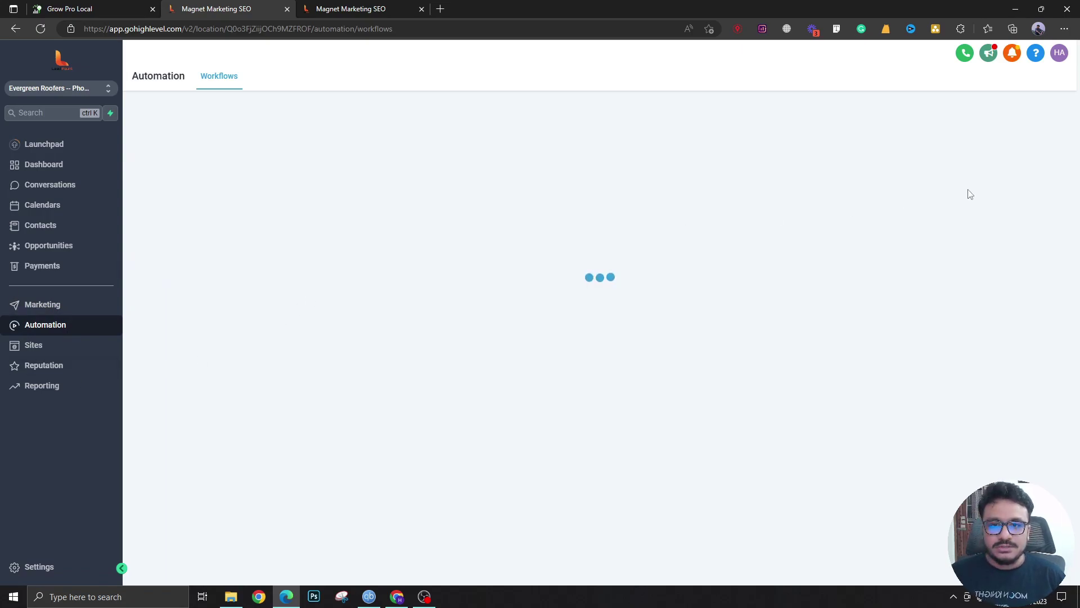
left_click(996, 120)
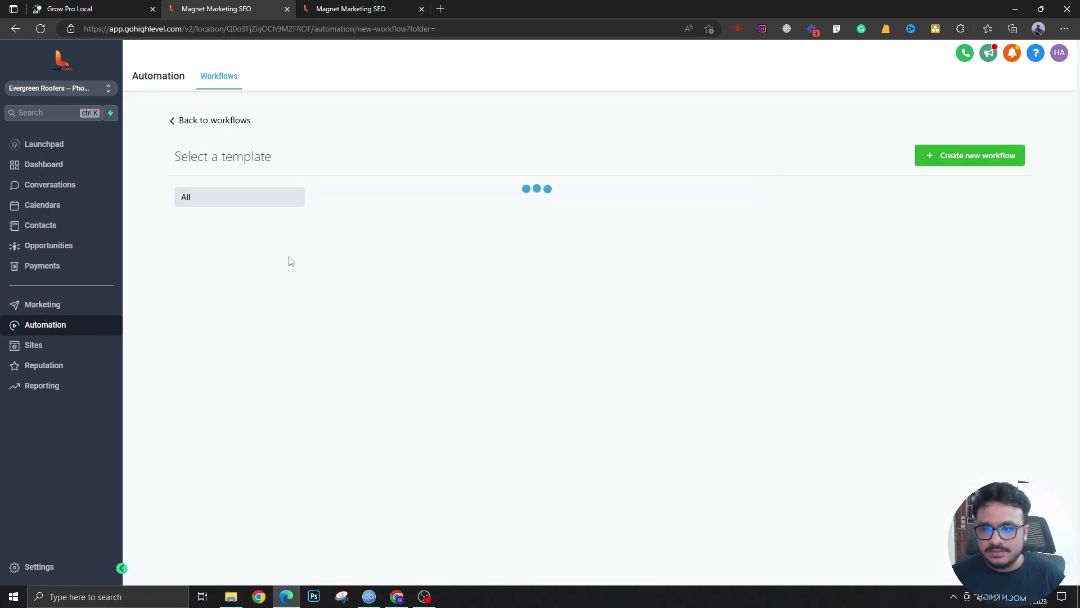
left_click(415, 347)
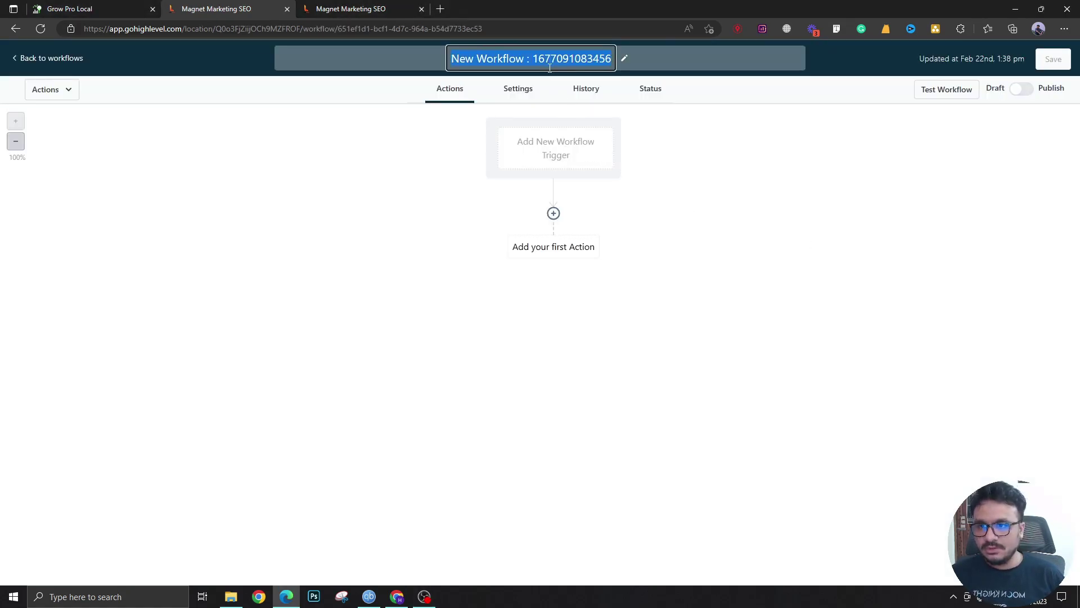
type("Trigger")
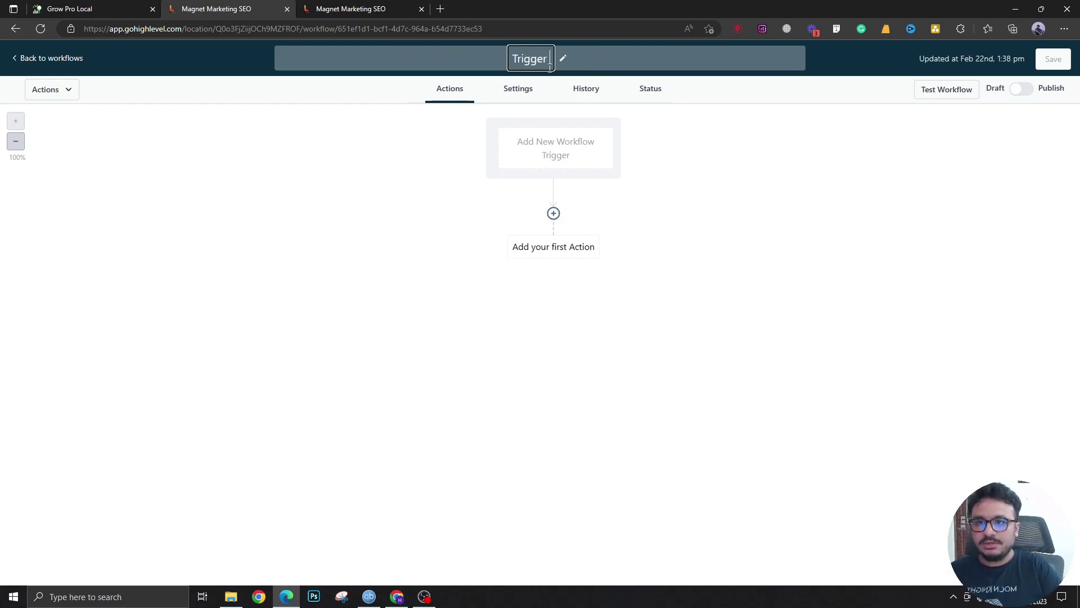
type(" Link Automatio")
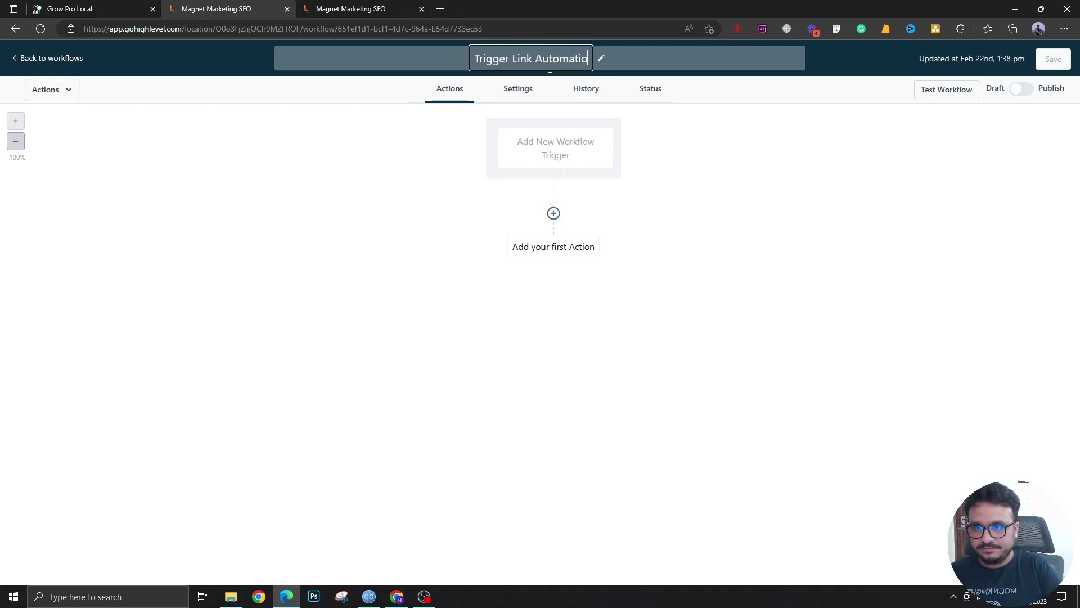
type("n")
key("Return")
Step: Add a Trigger Link Clicked trigger filtered to the Interested link and save it
left_click(608, 157)
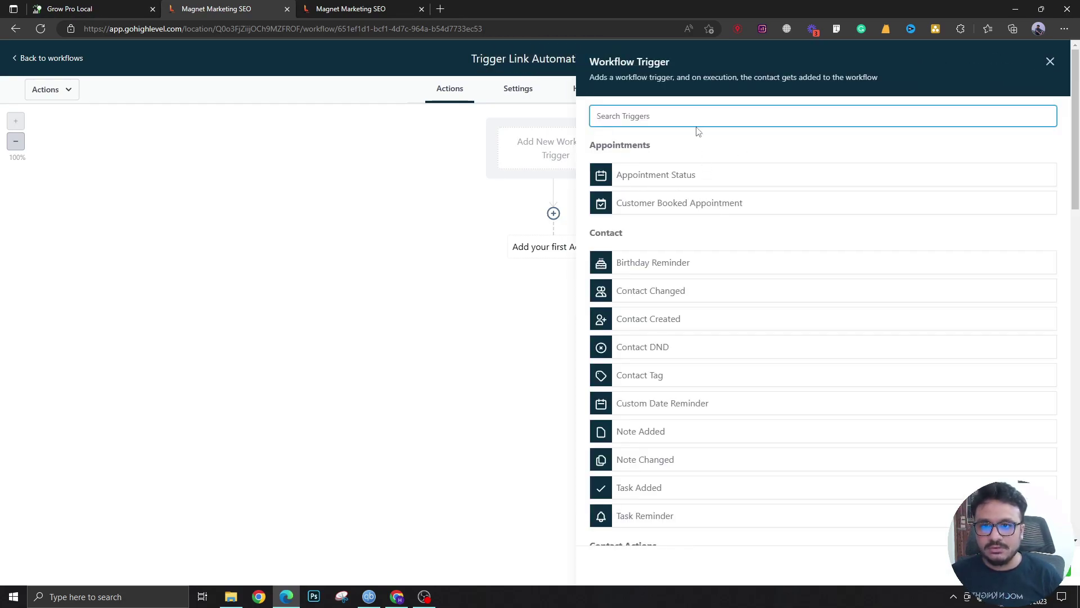
type("trig")
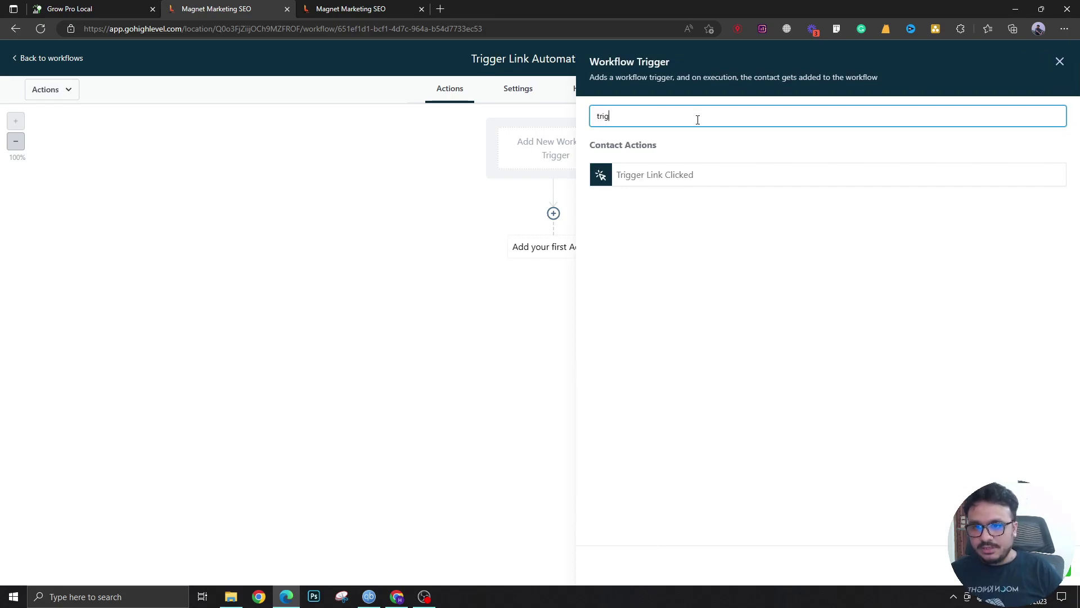
left_click(678, 175)
left_click(632, 238)
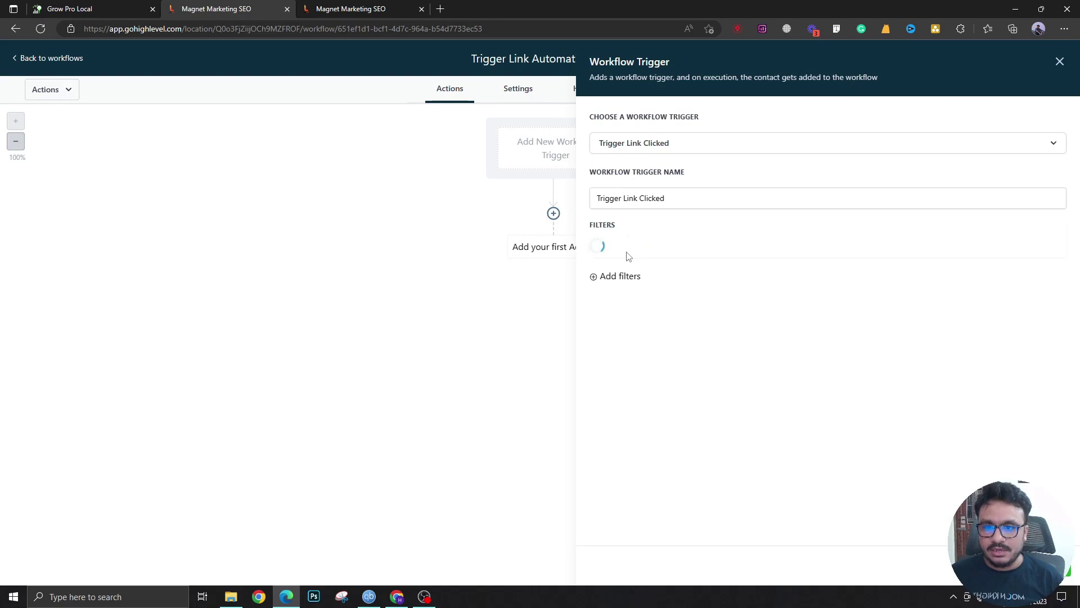
left_click(629, 252)
left_click(664, 326)
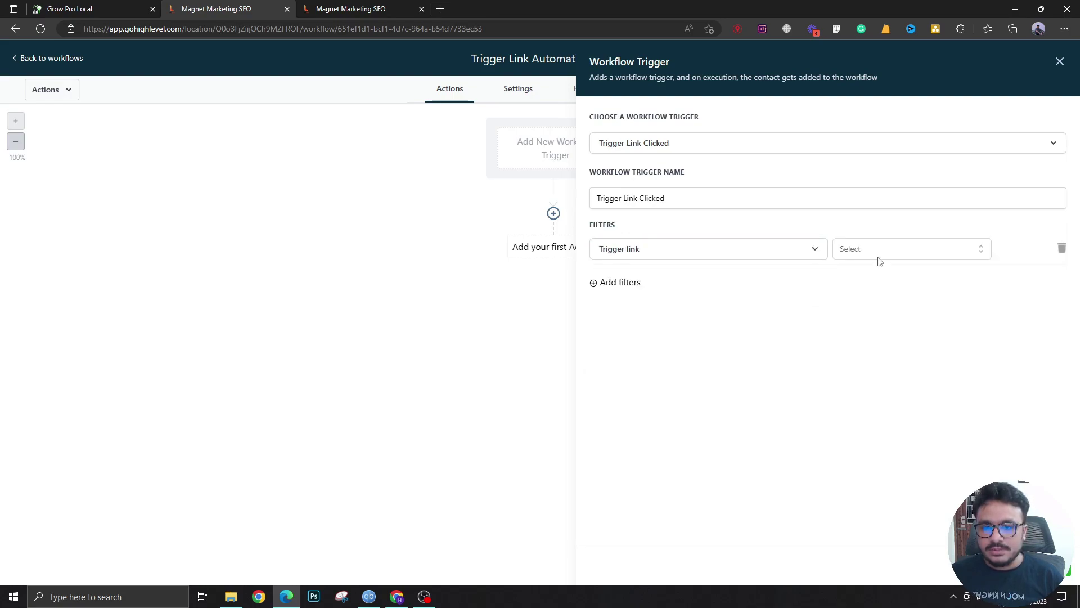
left_click(877, 258)
left_click(868, 327)
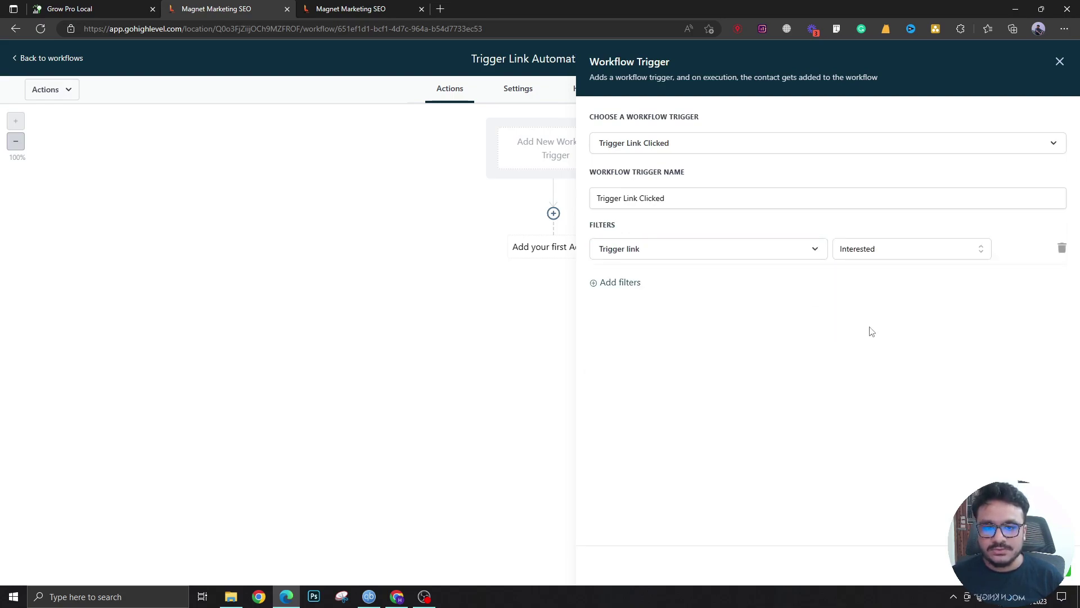
left_click(1022, 564)
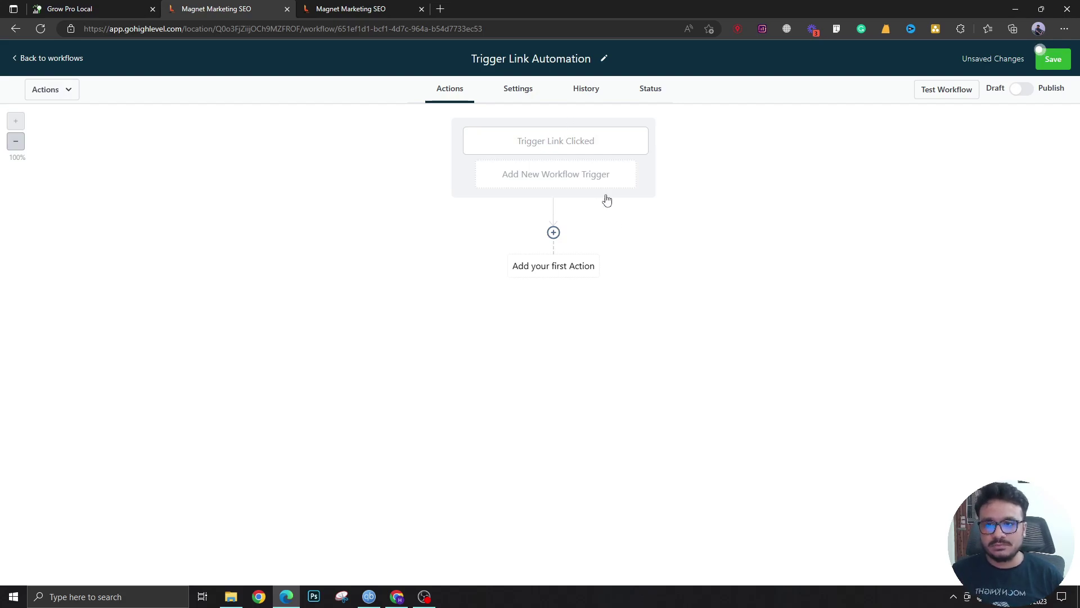
left_click(554, 232)
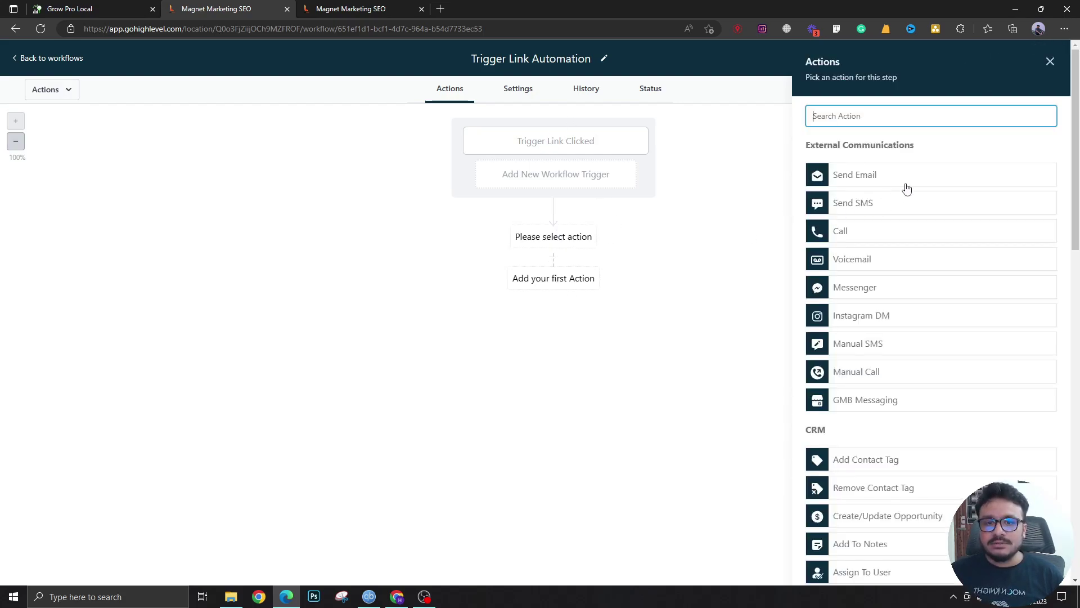
left_click(907, 177)
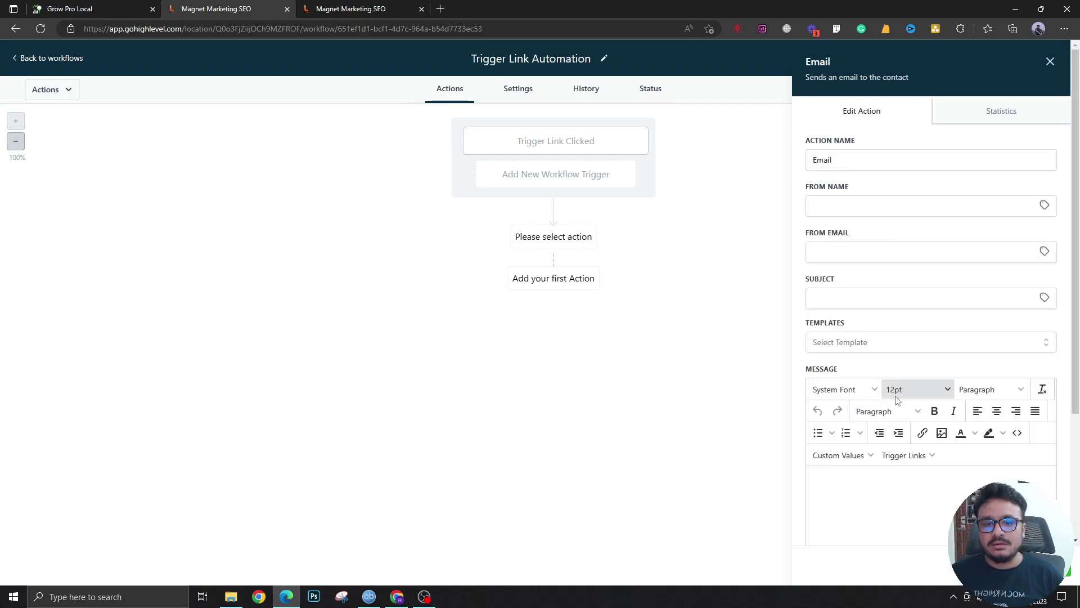
scroll(897, 399, "down", 2)
type("Thank you for showing your interest.")
key("Return")
type("FO")
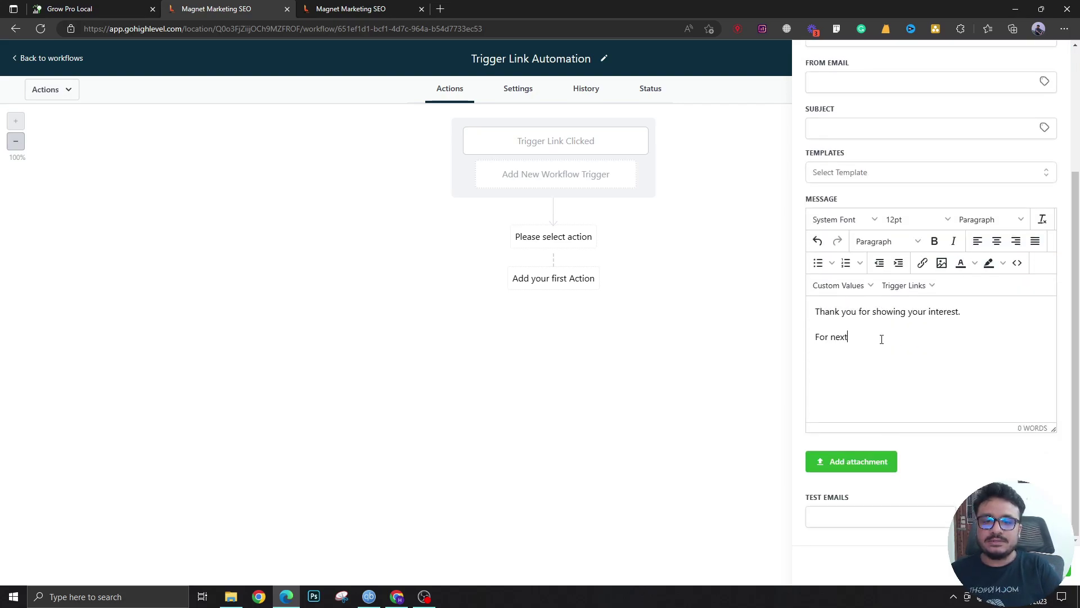
type(" just fol")
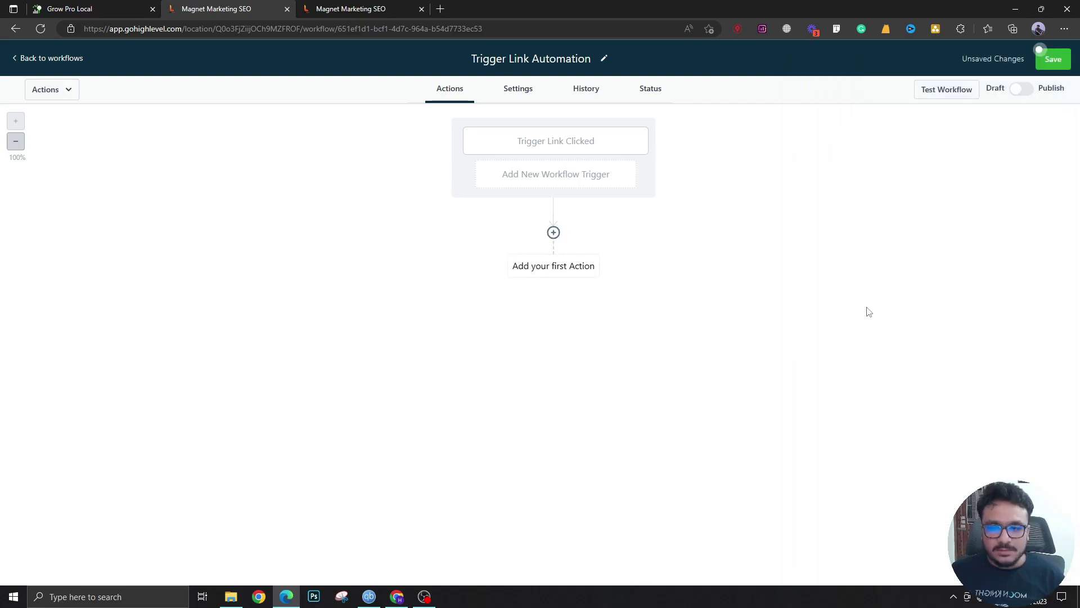
left_click(554, 236)
type("crea")
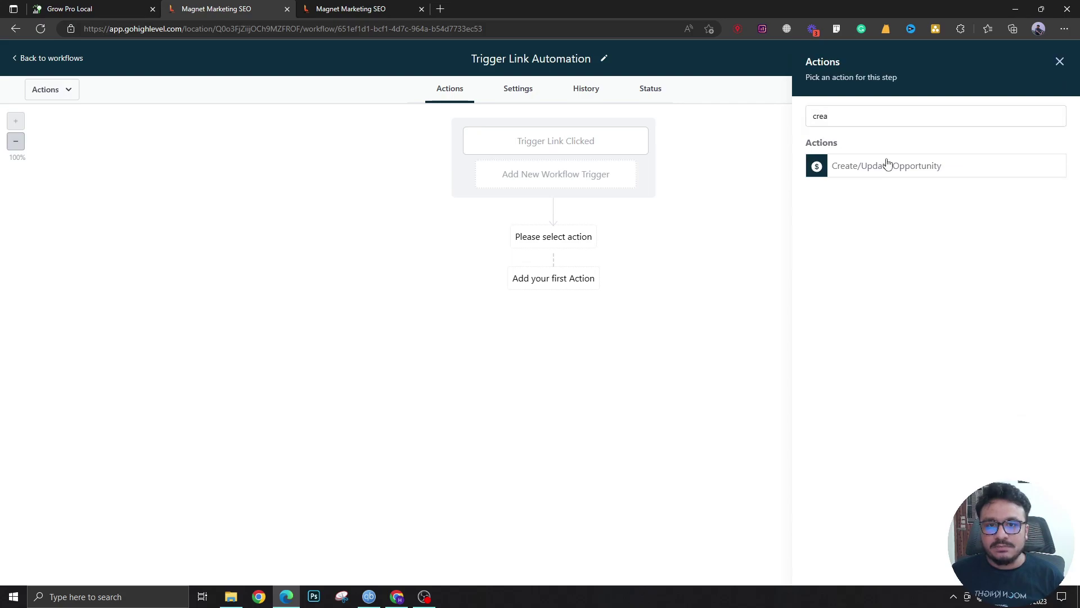
left_click(888, 166)
left_click(879, 196)
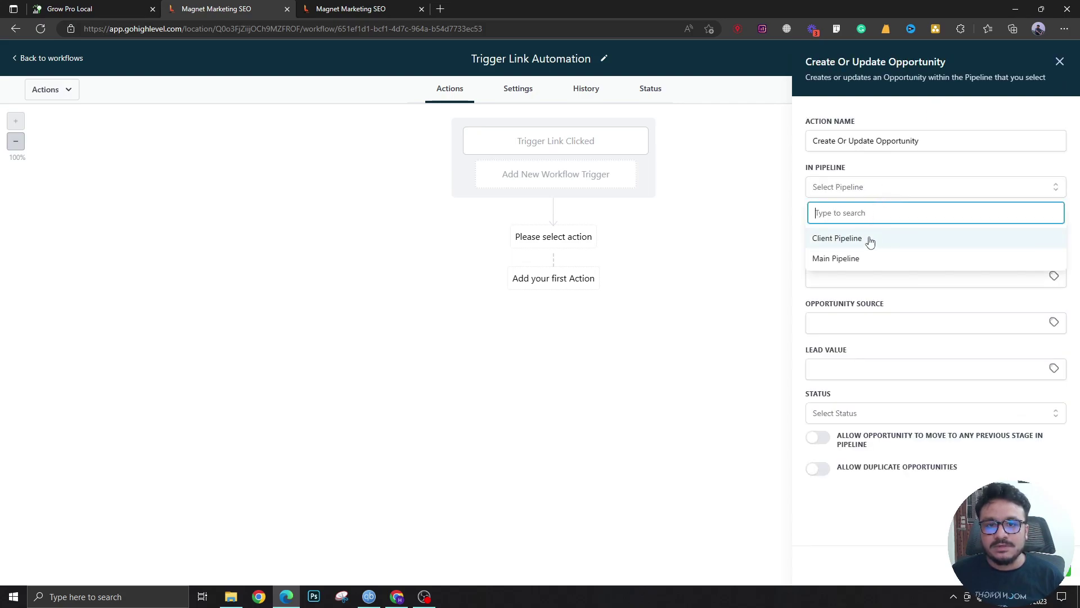
left_click(869, 262)
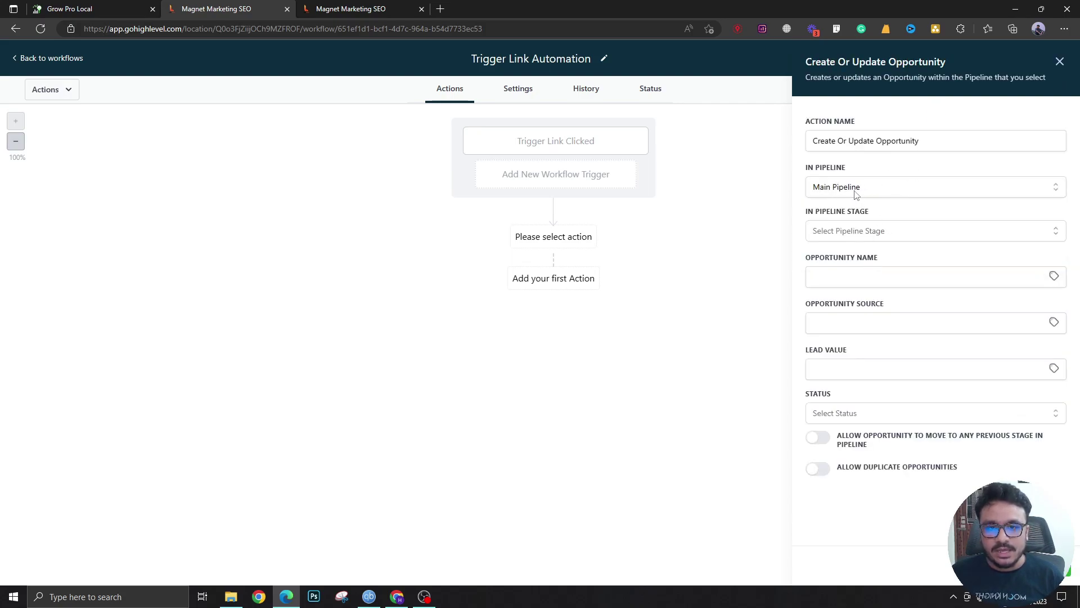
left_click(844, 230)
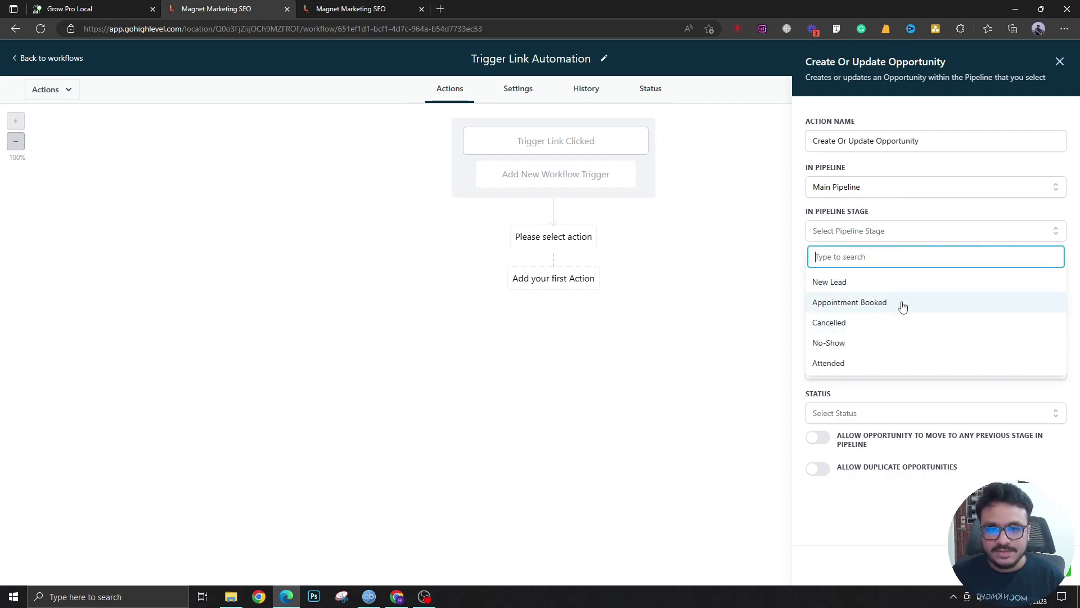
left_click(938, 306)
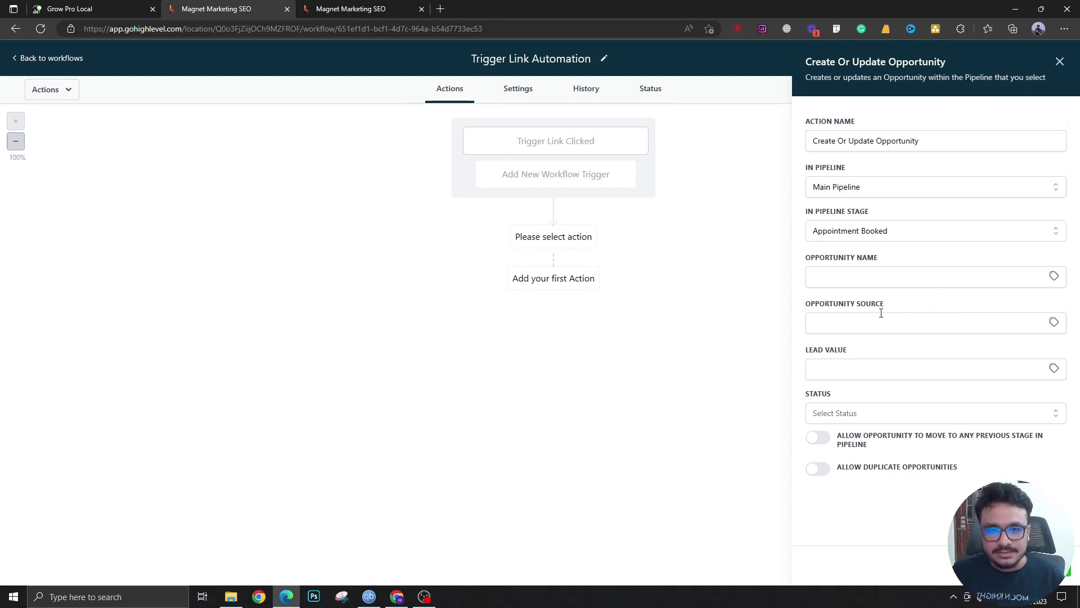
left_click(1060, 63)
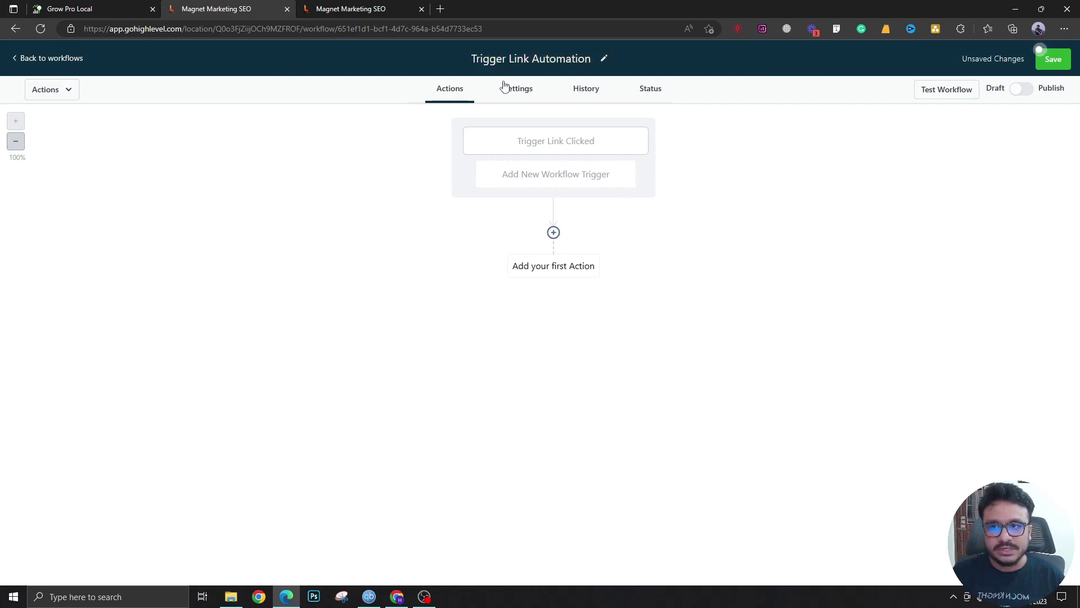